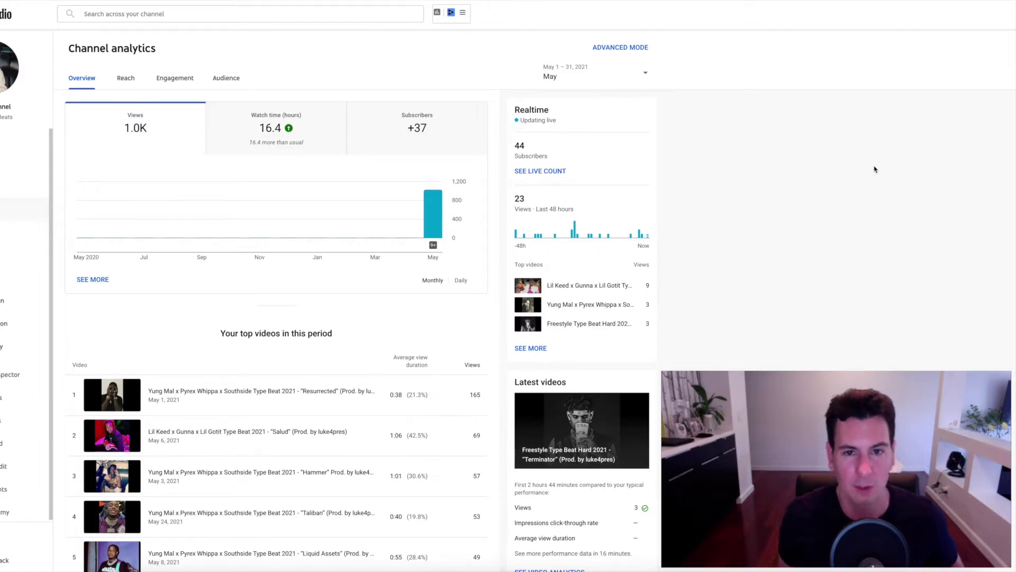
Step: Scroll the Content list to see the public beats uploaded daily from May 14 to May 23
{"action": "scroll", "coordinate": [740, 178], "scroll_direction": "down", "scroll_amount": 4}
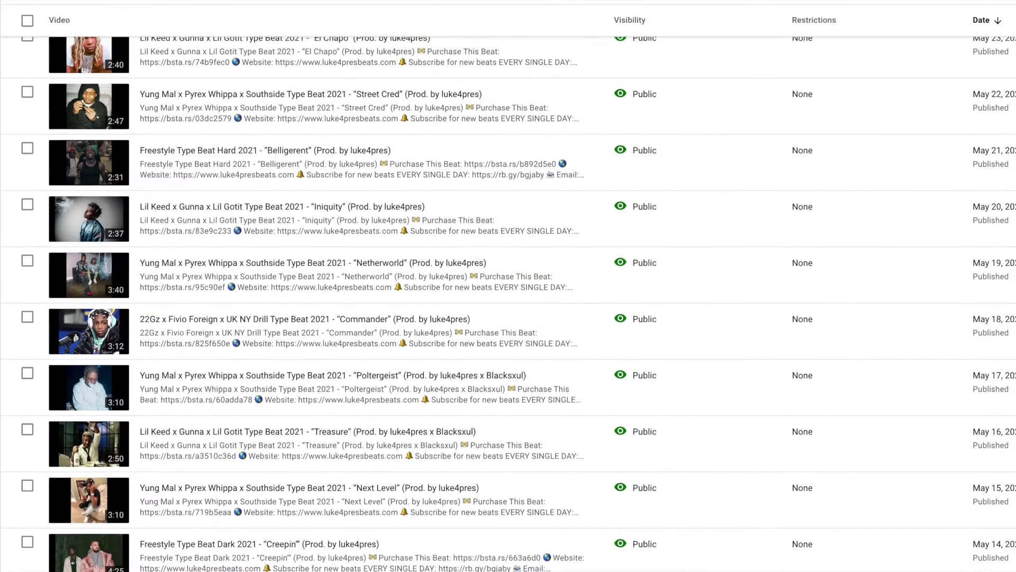
Step: Scroll the May overview to the top videos, led by 'Resurrected' with 165 views
{"action": "scroll", "coordinate": [508, 305], "scroll_direction": "up", "scroll_amount": 4}
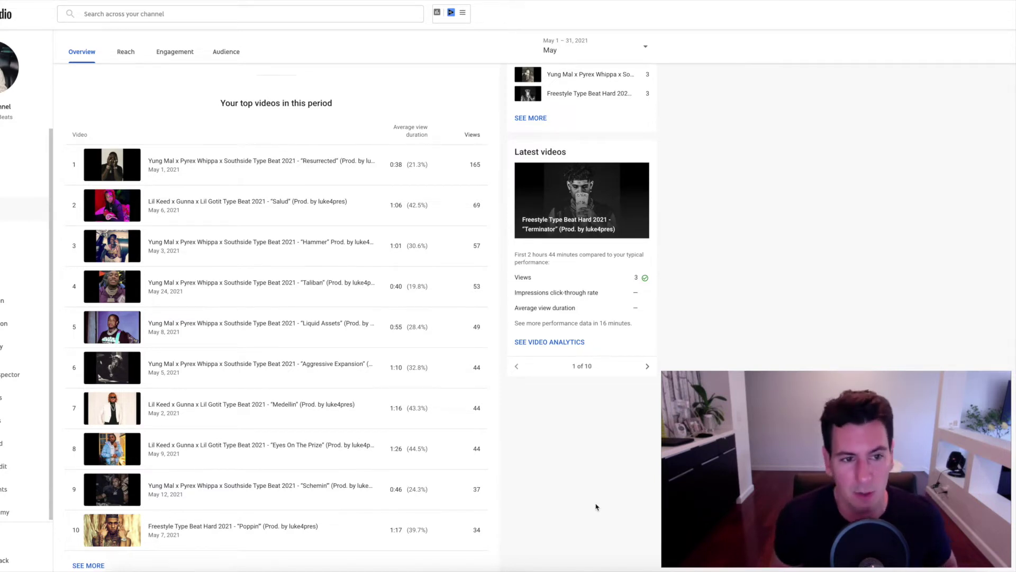
Step: Open the Reach tab and review its impressions, click-through rate and views figures
{"action": "scroll", "coordinate": [597, 505], "scroll_direction": "up", "scroll_amount": 5}
{"action": "left_click", "coordinate": [127, 80]}
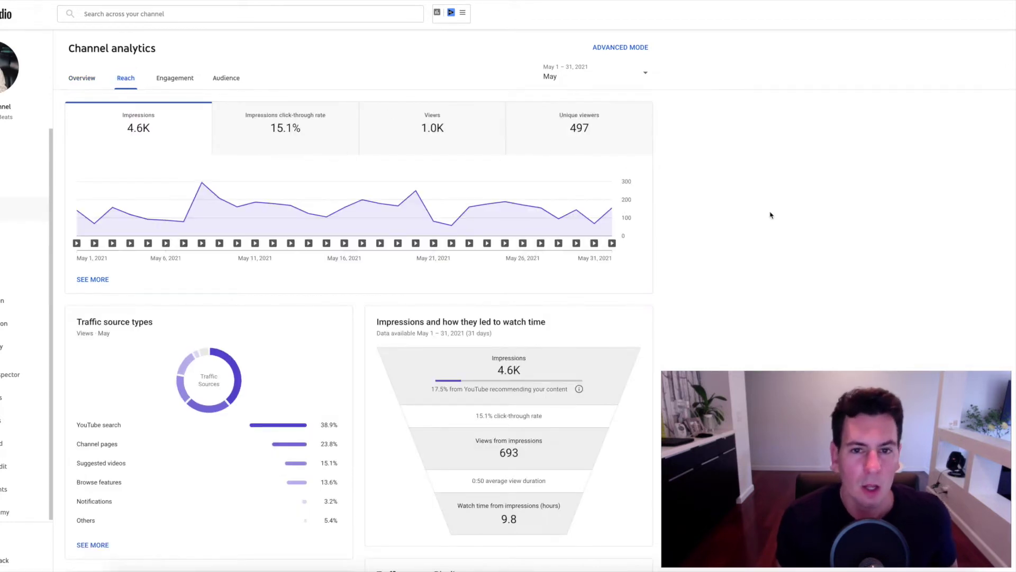
{"action": "scroll", "coordinate": [767, 218], "scroll_direction": "down", "scroll_amount": 1}
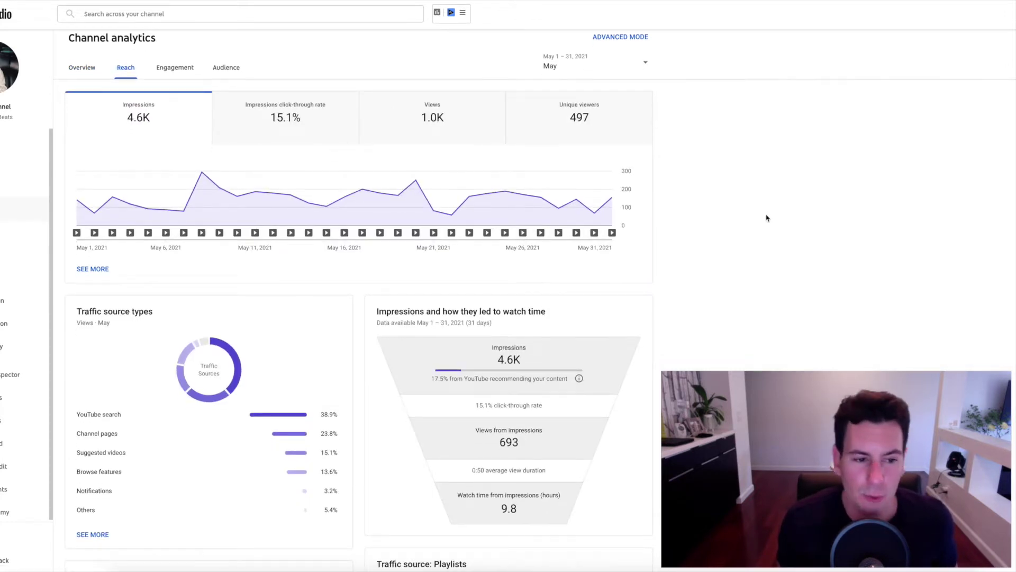
{"action": "scroll", "coordinate": [766, 218], "scroll_direction": "down", "scroll_amount": 1}
{"action": "scroll", "coordinate": [765, 218], "scroll_direction": "up", "scroll_amount": 2}
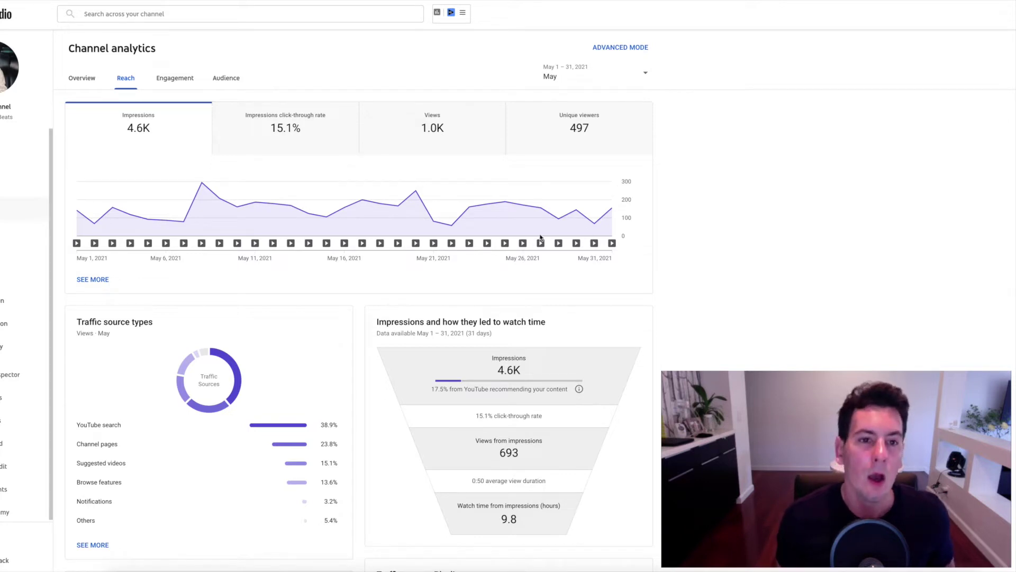
{"action": "mouse_move", "coordinate": [296, 186]}
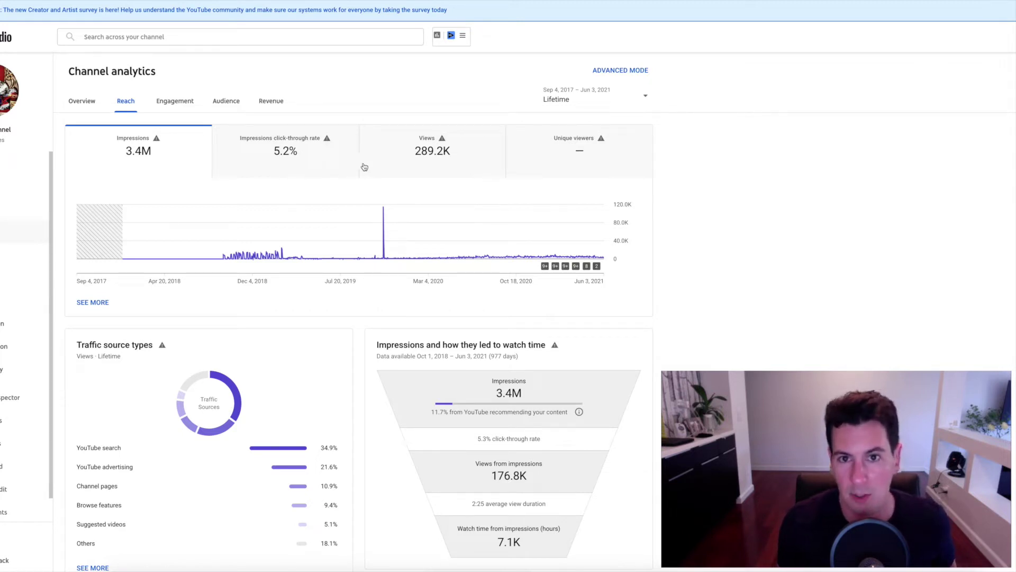
Step: Set the Reach date range to Last 365 days, showing 1.7M impressions and 5.8% click-through rate
{"action": "left_click", "coordinate": [591, 97]}
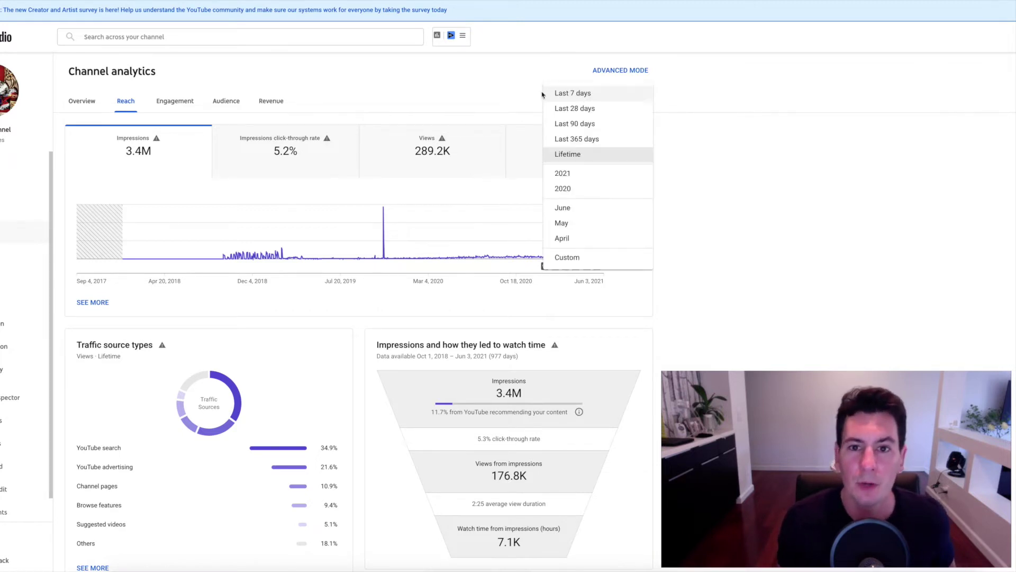
{"action": "left_click", "coordinate": [580, 139]}
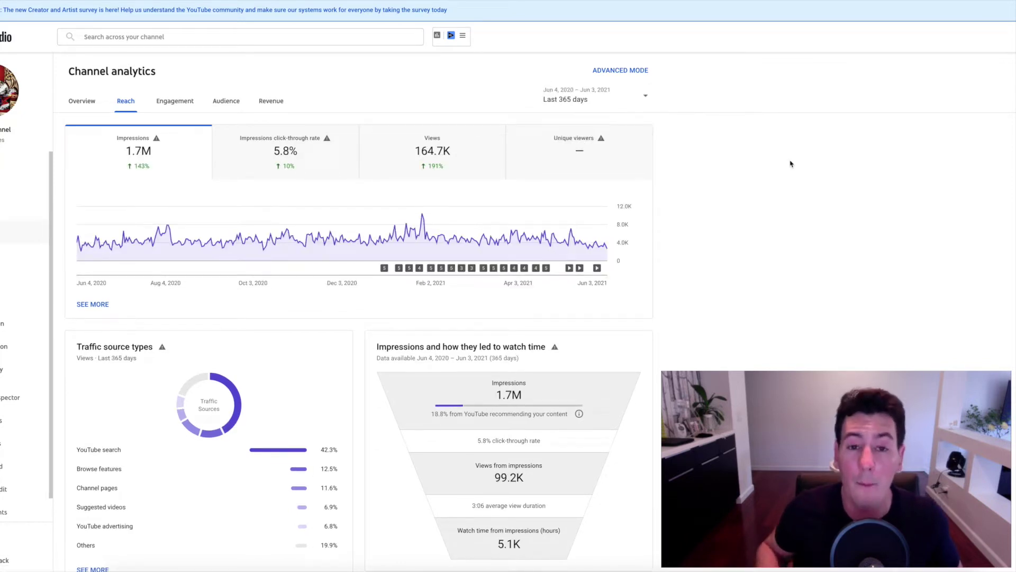
{"action": "scroll", "coordinate": [792, 136], "scroll_direction": "down", "scroll_amount": 1}
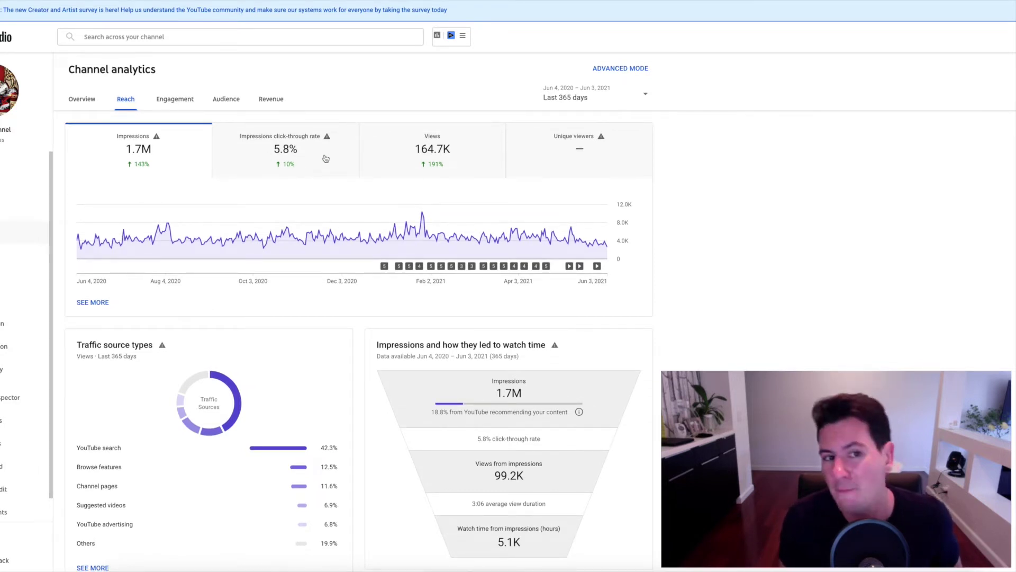
{"action": "mouse_move", "coordinate": [290, 162]}
{"action": "scroll", "coordinate": [289, 162], "scroll_direction": "up", "scroll_amount": 1}
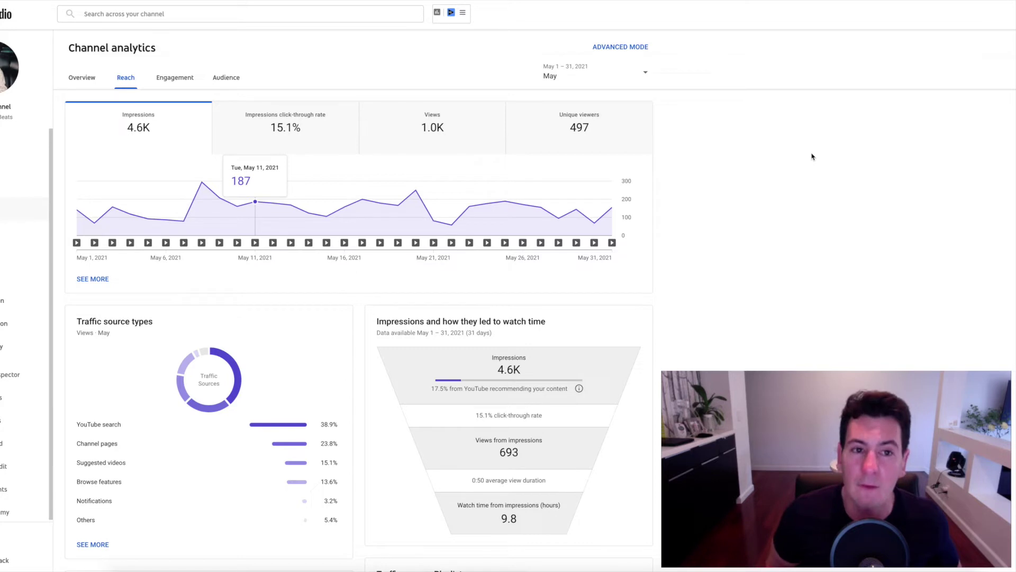
Step: Open the full report behind the Traffic source types card via SEE MORE
{"action": "scroll", "coordinate": [272, 231], "scroll_direction": "down", "scroll_amount": 2}
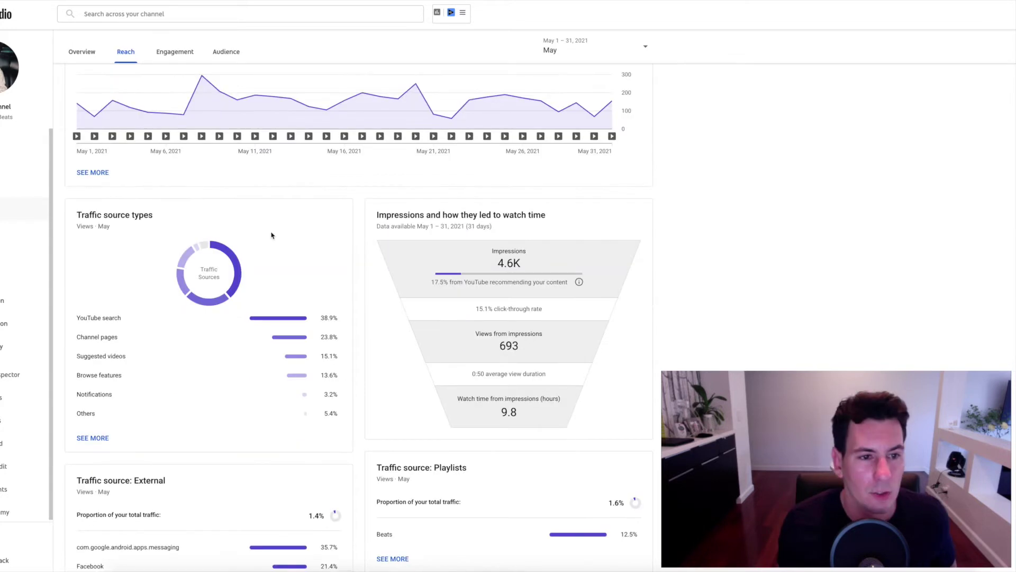
{"action": "scroll", "coordinate": [751, 243], "scroll_direction": "down", "scroll_amount": 1}
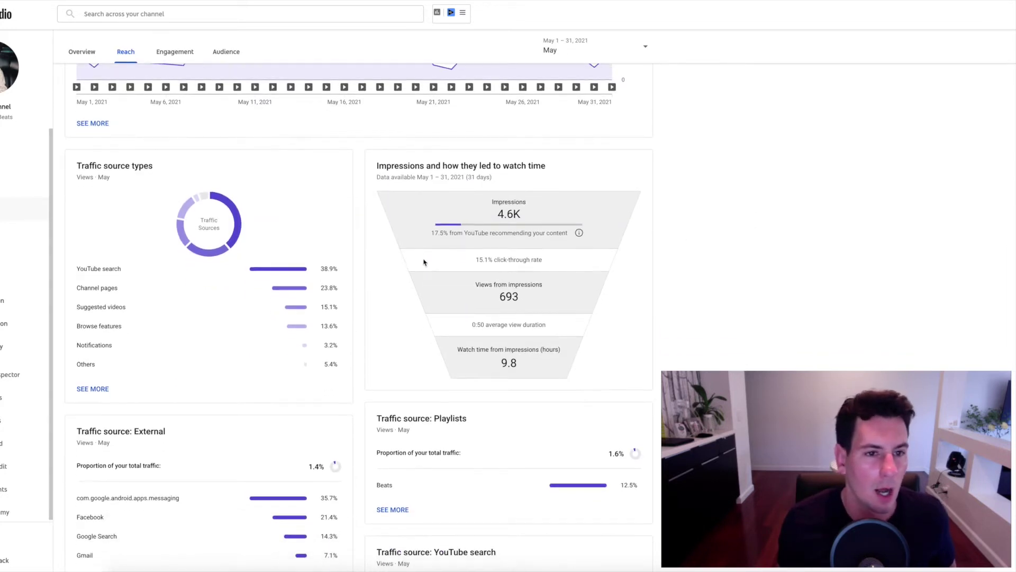
{"action": "scroll", "coordinate": [426, 264], "scroll_direction": "down", "scroll_amount": 1}
{"action": "scroll", "coordinate": [374, 359], "scroll_direction": "down", "scroll_amount": 1}
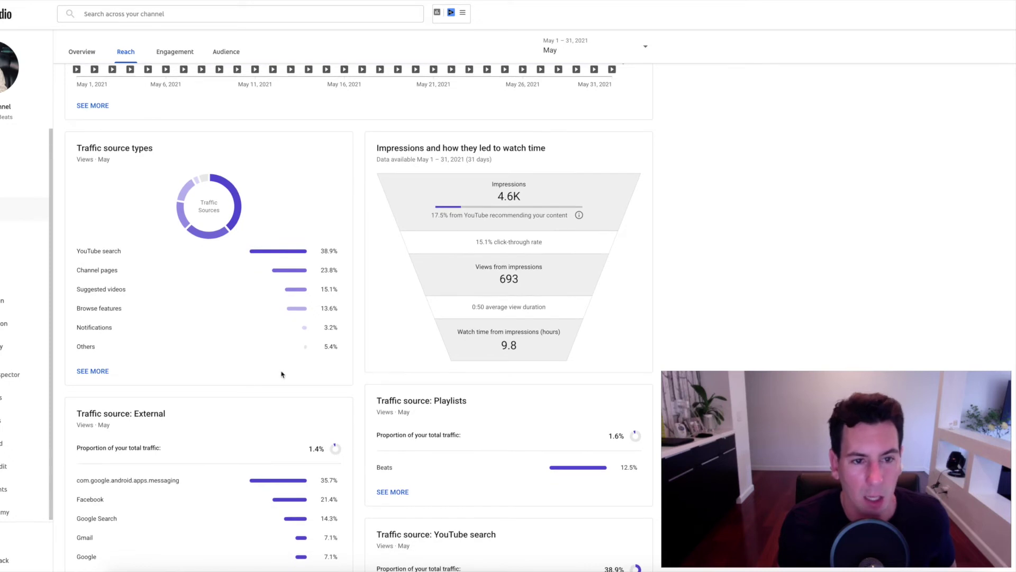
{"action": "mouse_move", "coordinate": [243, 302]}
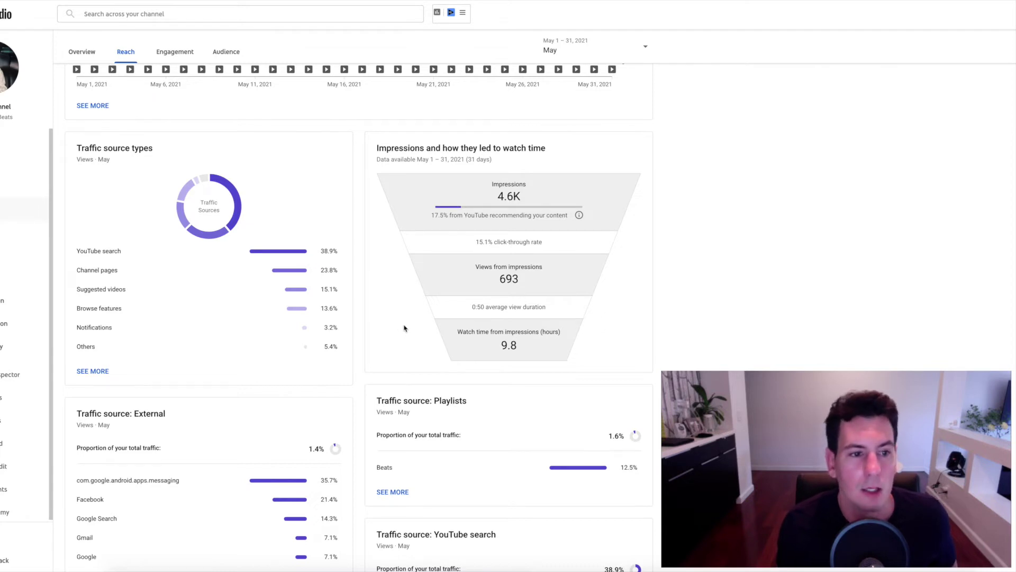
{"action": "mouse_move", "coordinate": [356, 263]}
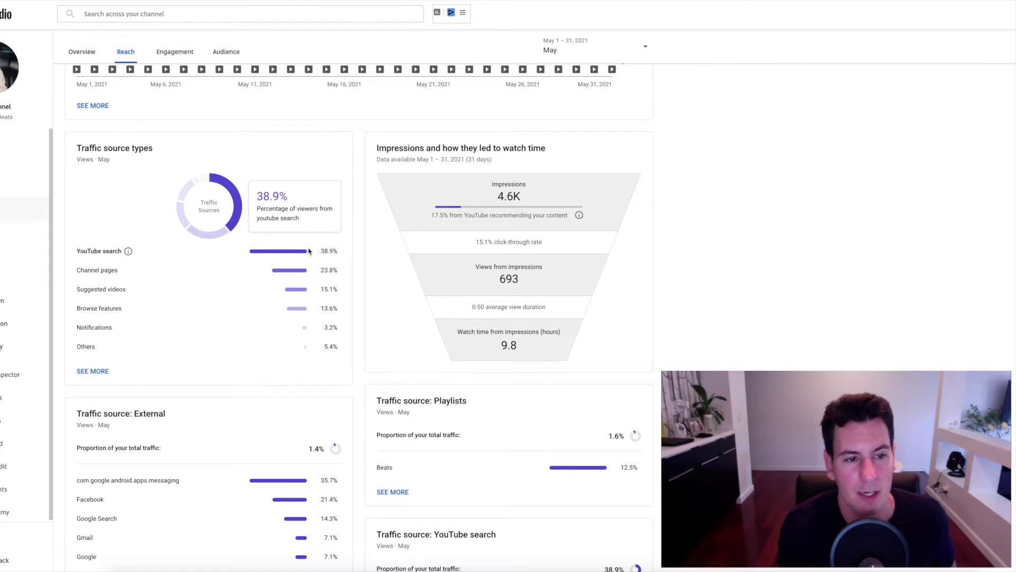
{"action": "left_click", "coordinate": [92, 371]}
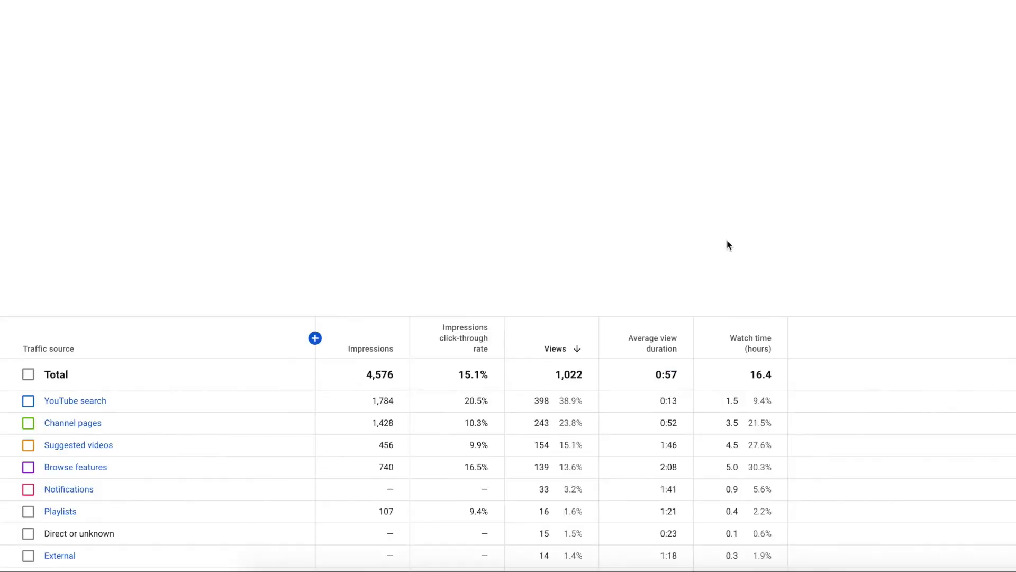
Step: Scroll through the YouTube search terms, topped by 'yung mal type beat' with 86 views
{"action": "scroll", "coordinate": [807, 241], "scroll_direction": "down", "scroll_amount": 2}
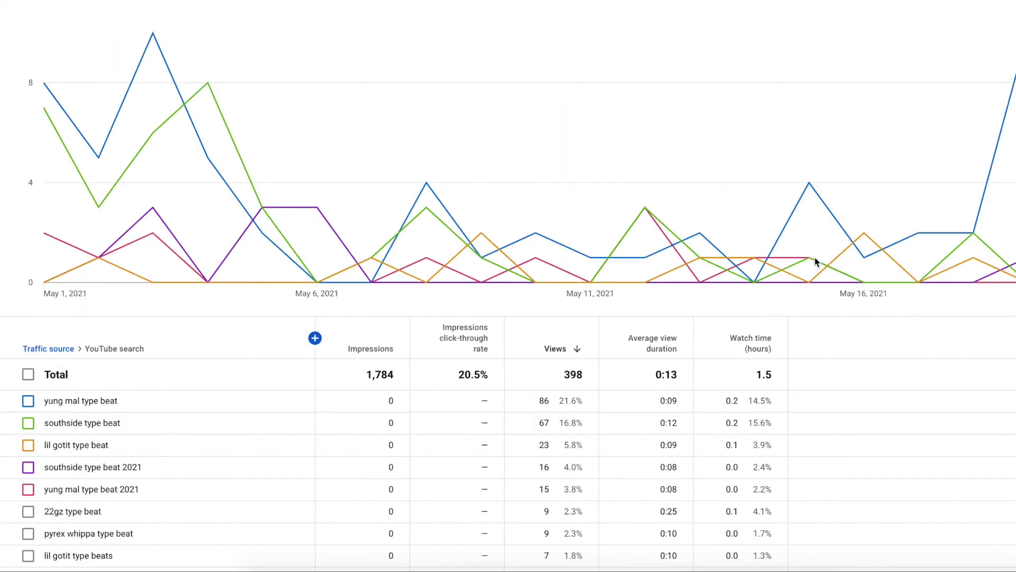
{"action": "scroll", "coordinate": [855, 254], "scroll_direction": "down", "scroll_amount": 1}
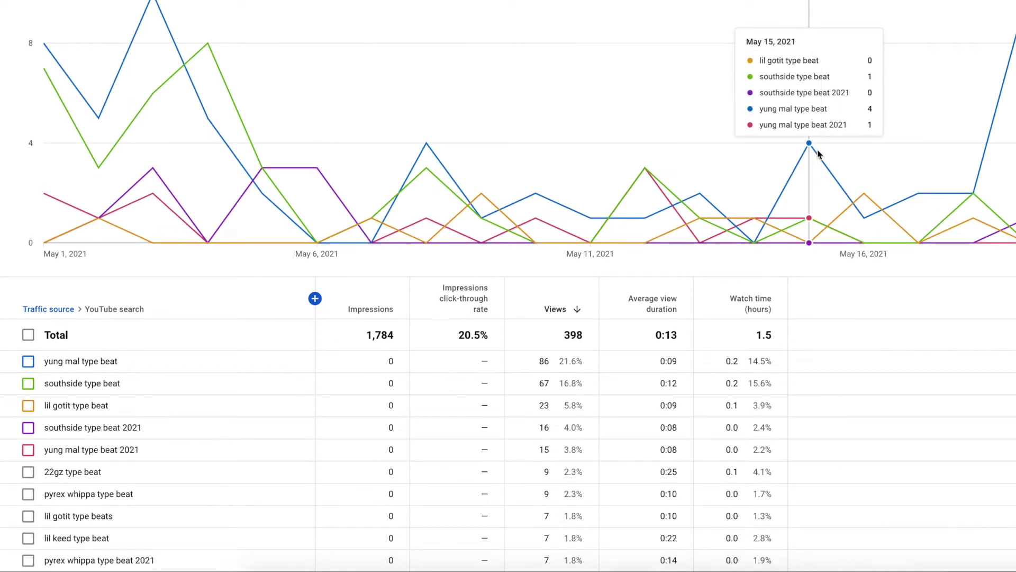
{"action": "scroll", "coordinate": [868, 222], "scroll_direction": "down", "scroll_amount": 3}
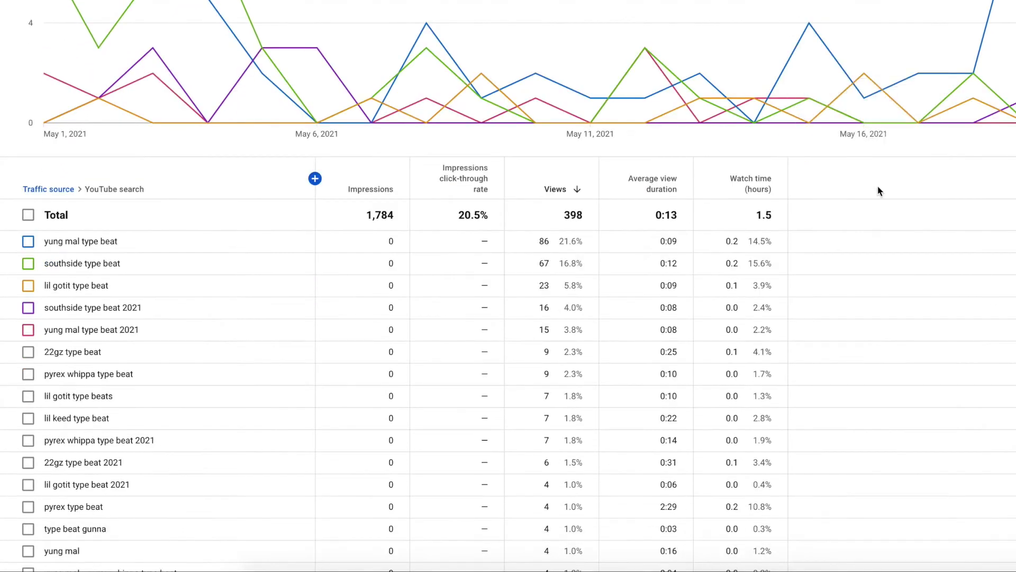
{"action": "scroll", "coordinate": [882, 192], "scroll_direction": "down", "scroll_amount": 1}
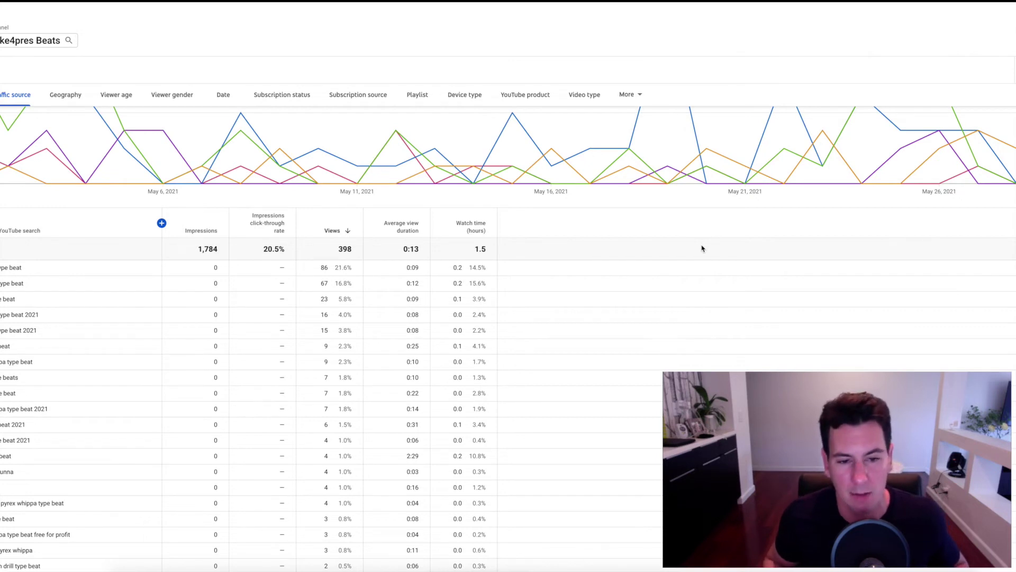
{"action": "scroll", "coordinate": [741, 201], "scroll_direction": "up", "scroll_amount": 3}
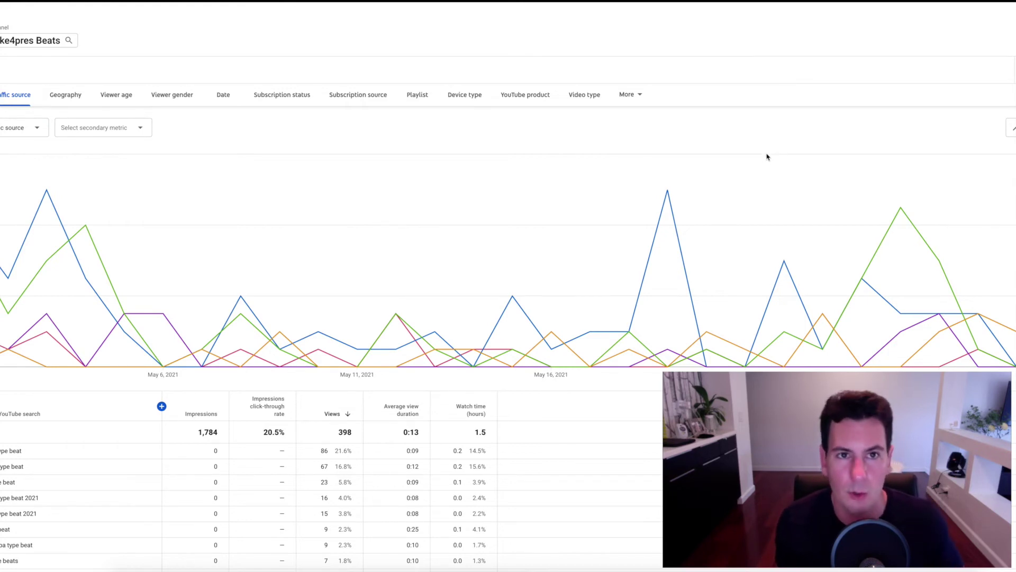
{"action": "scroll", "coordinate": [765, 157], "scroll_direction": "down", "scroll_amount": 4}
{"action": "scroll", "coordinate": [773, 188], "scroll_direction": "down", "scroll_amount": 3}
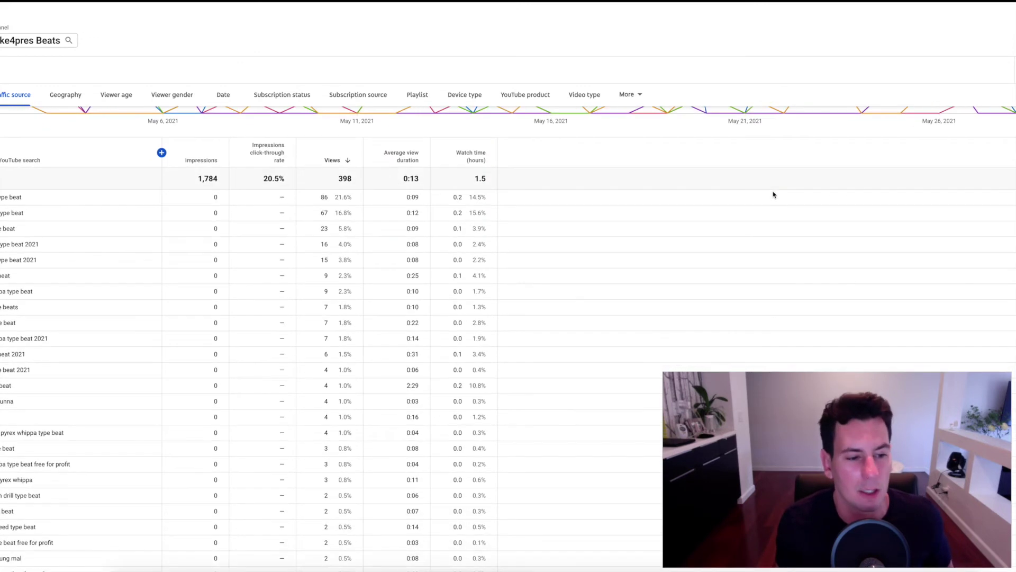
{"action": "scroll", "coordinate": [77, 385], "scroll_direction": "down", "scroll_amount": 3}
{"action": "scroll", "coordinate": [105, 423], "scroll_direction": "down", "scroll_amount": 2}
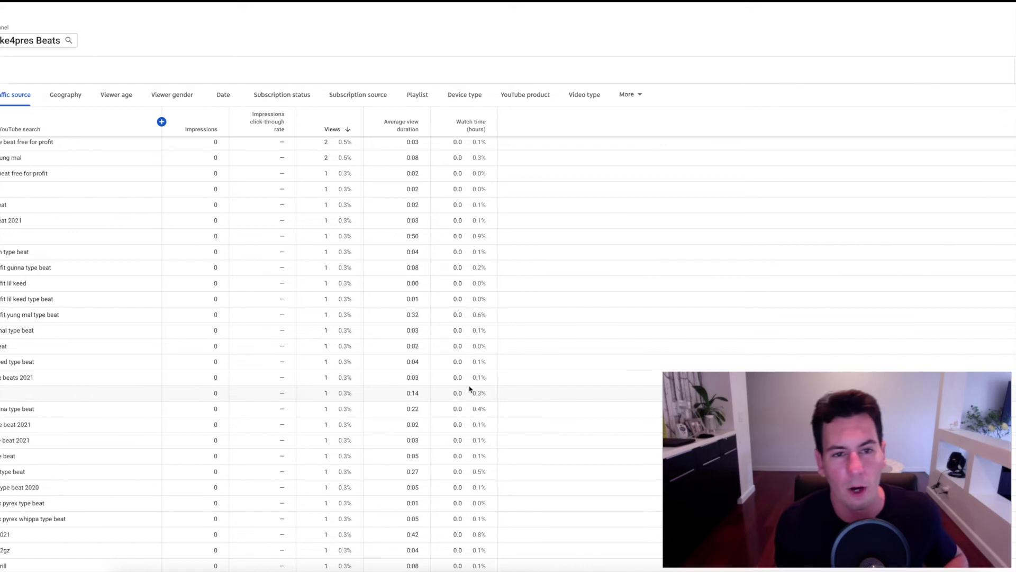
{"action": "scroll", "coordinate": [468, 389], "scroll_direction": "down", "scroll_amount": 1}
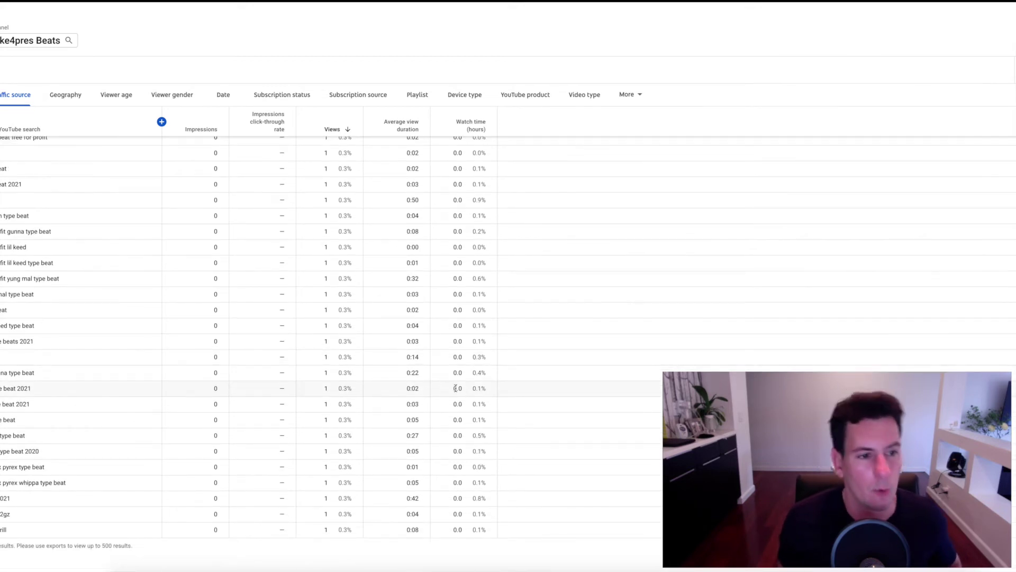
{"action": "scroll", "coordinate": [537, 386], "scroll_direction": "up", "scroll_amount": 15}
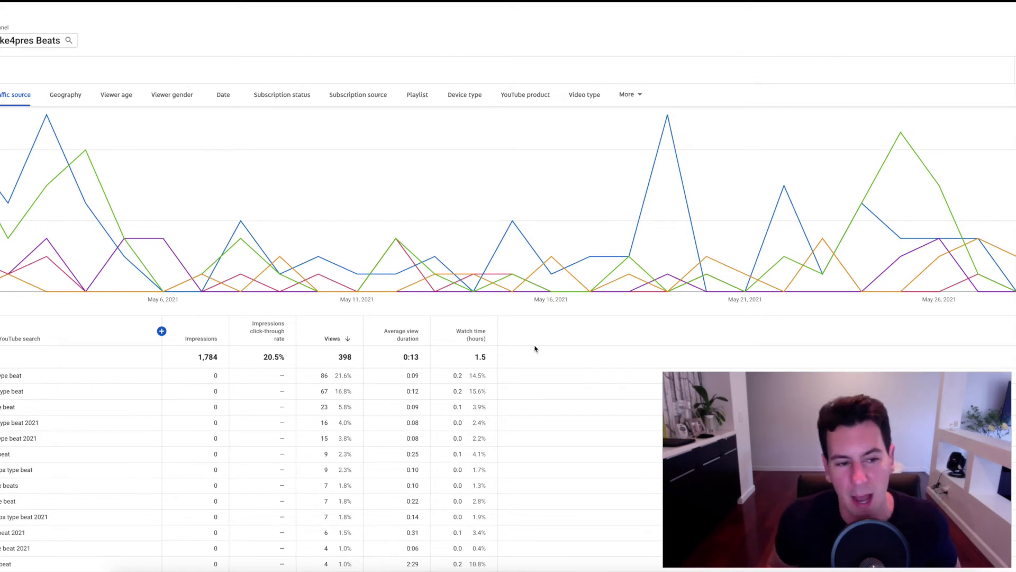
{"action": "scroll", "coordinate": [113, 363], "scroll_direction": "down", "scroll_amount": 6}
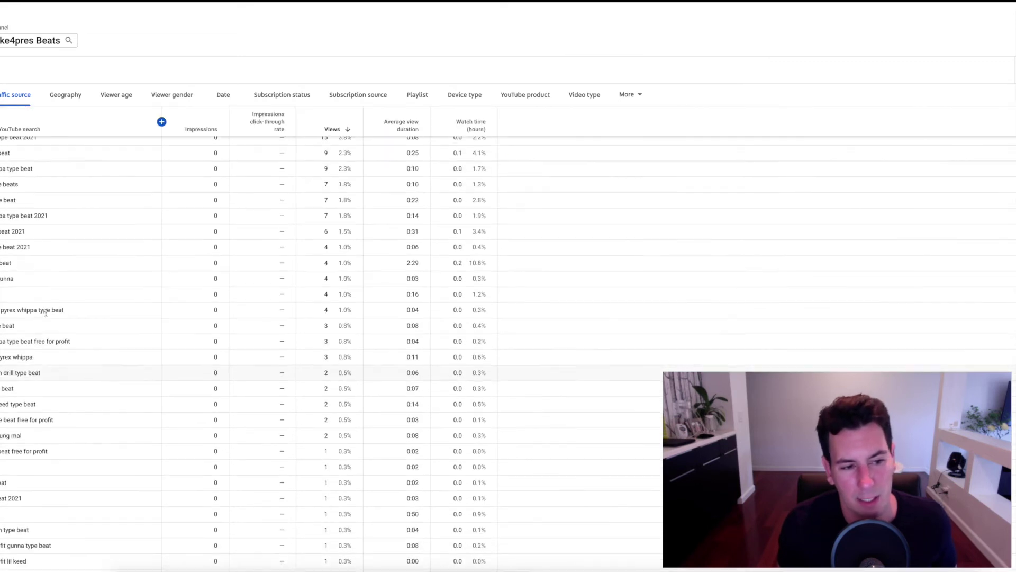
{"action": "scroll", "coordinate": [82, 449], "scroll_direction": "down", "scroll_amount": 2}
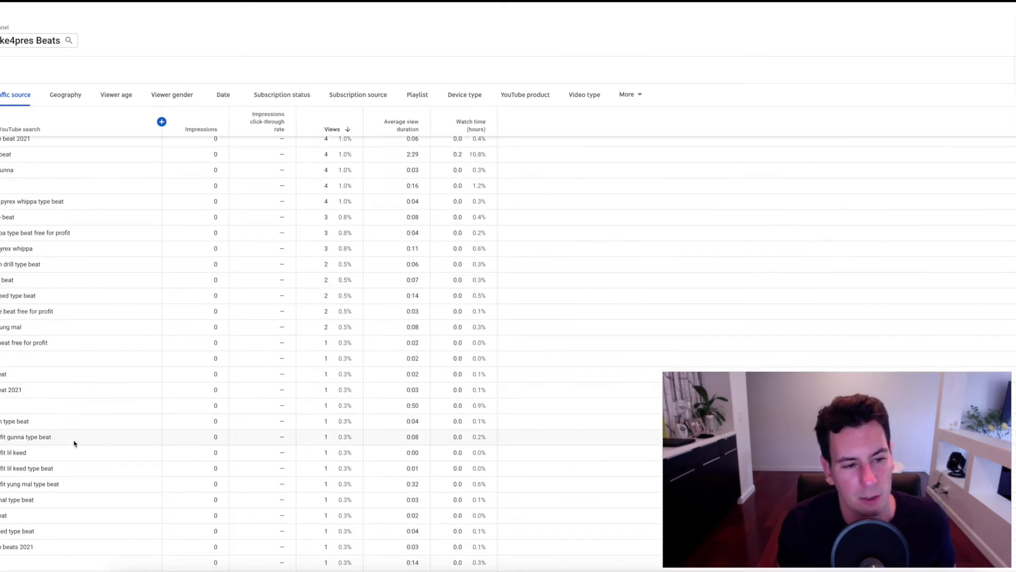
{"action": "scroll", "coordinate": [74, 442], "scroll_direction": "up", "scroll_amount": 10}
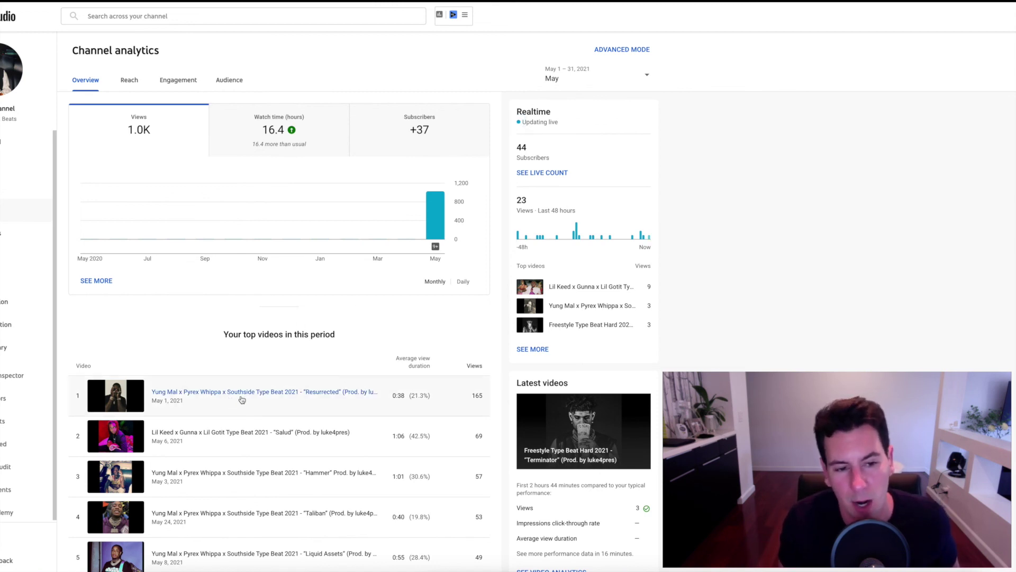
{"action": "scroll", "coordinate": [375, 408], "scroll_direction": "down", "scroll_amount": 1}
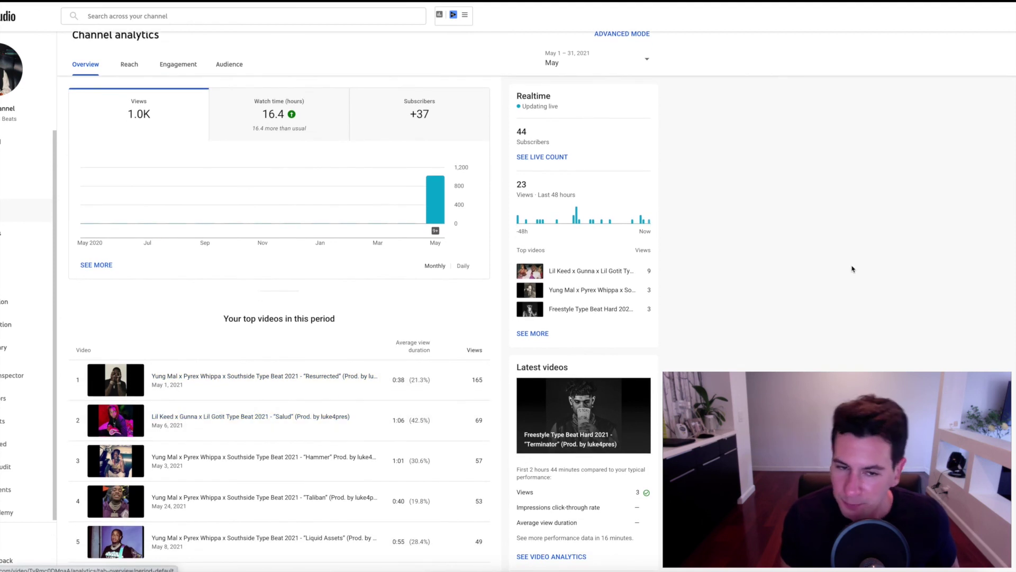